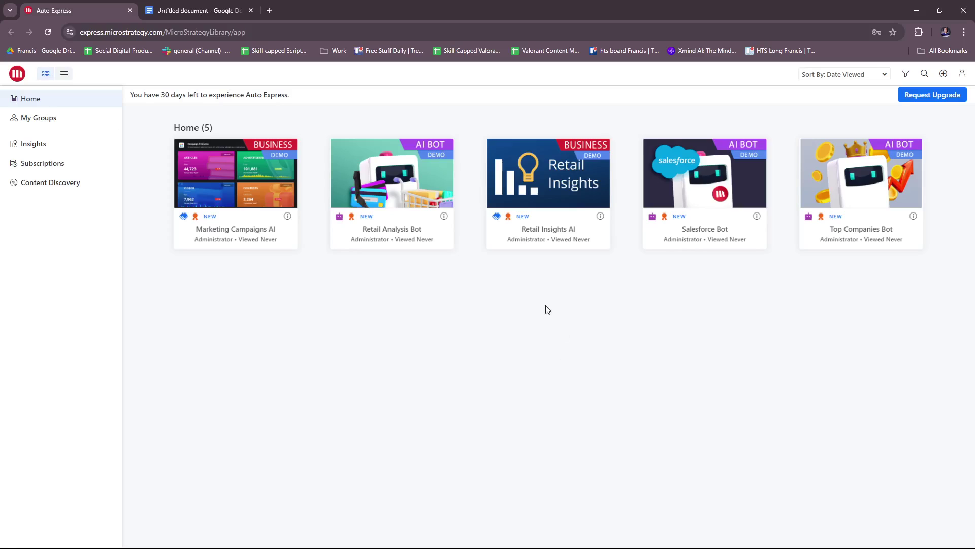
# Load microstrategy.com in a new browser tab
pyautogui.click(269, 10)
pyautogui.write('micr')
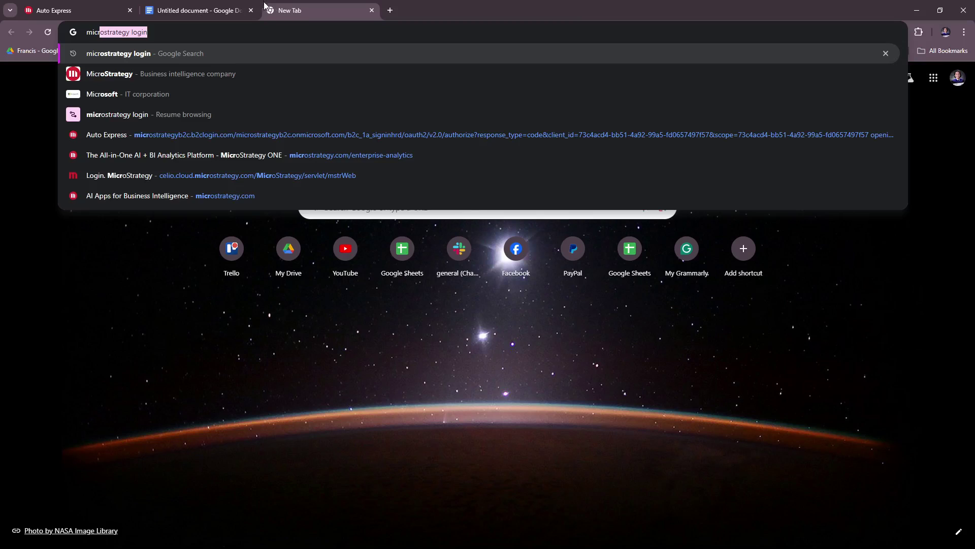
pyautogui.press('Right')
pyautogui.press('BackSpace')
pyautogui.press('BackSpace')
pyautogui.press('BackSpace')
pyautogui.press('BackSpace')
pyautogui.press('BackSpace')
pyautogui.press('BackSpace')
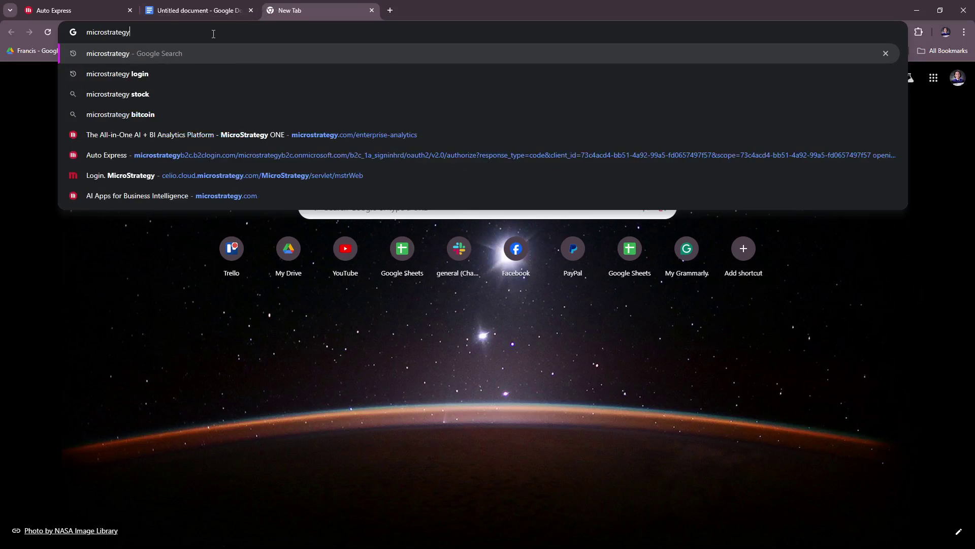
pyautogui.write('.com')
pyautogui.press('Return')
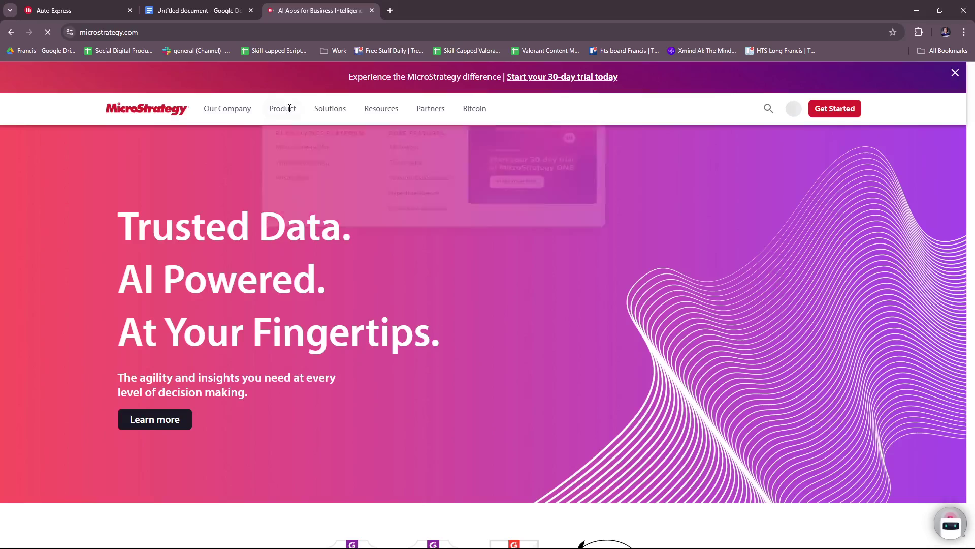
# Scroll through the MicroStrategy website, then close it to return to Auto Express
pyautogui.scroll(-1, 676, 243)
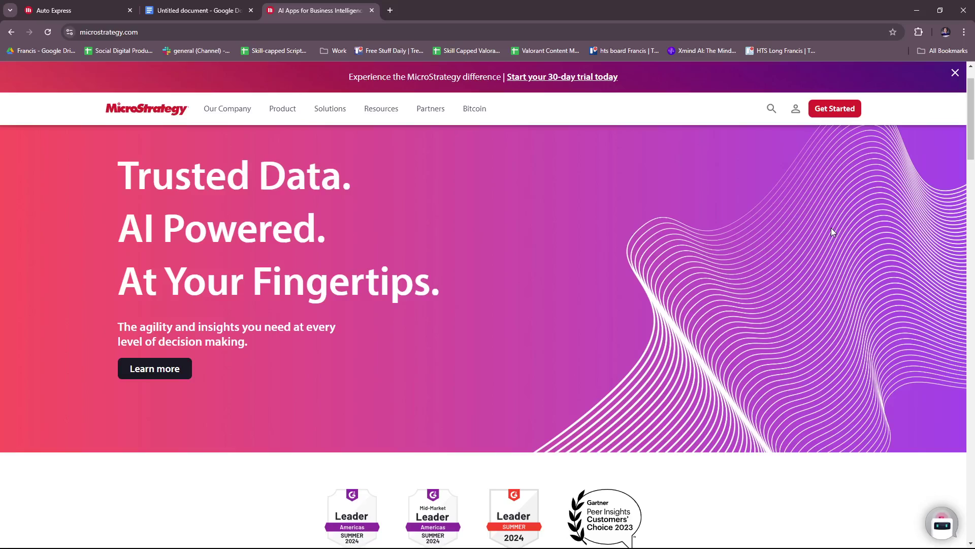
pyautogui.scroll(-1, 823, 227)
pyautogui.scroll(2, 812, 197)
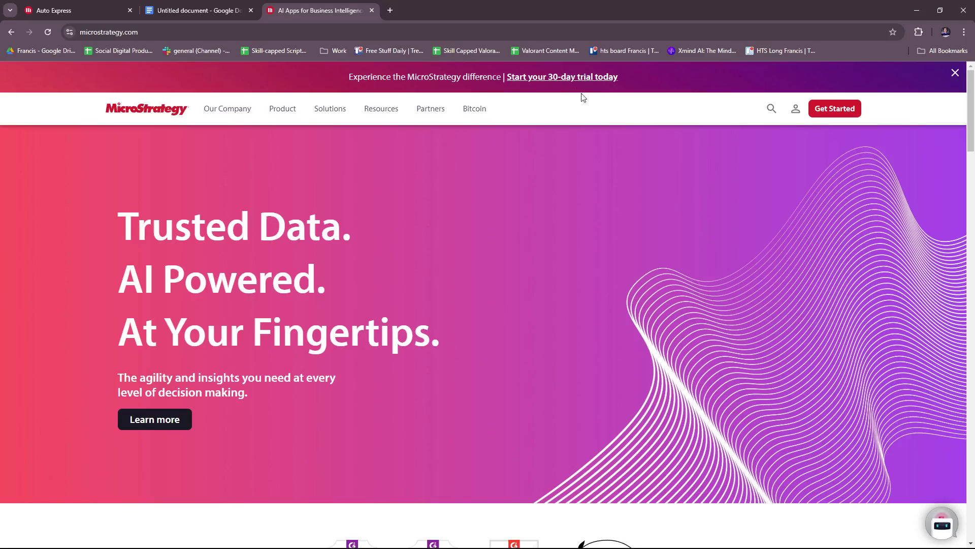
pyautogui.scroll(-1, 604, 139)
pyautogui.scroll(-15, 605, 139)
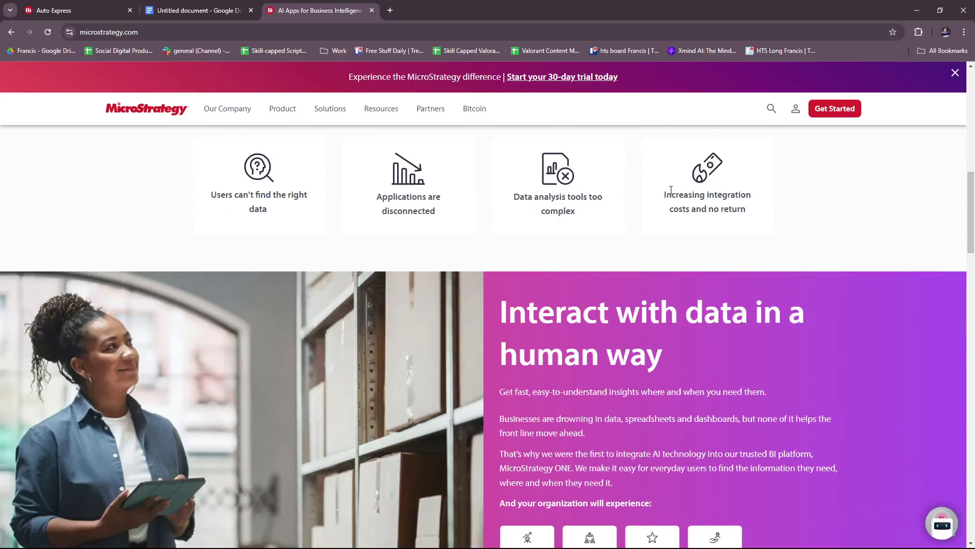
pyautogui.scroll(10, 667, 209)
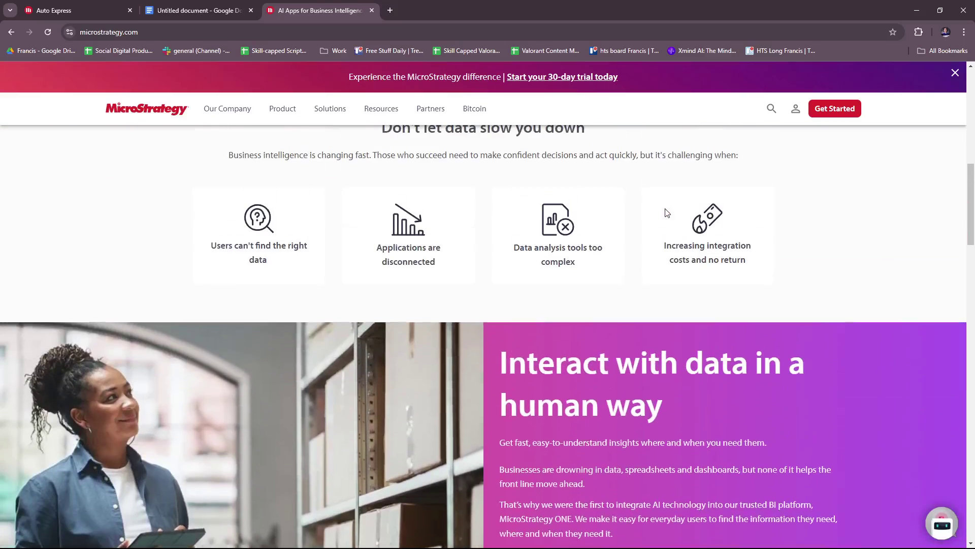
pyautogui.scroll(5, 667, 212)
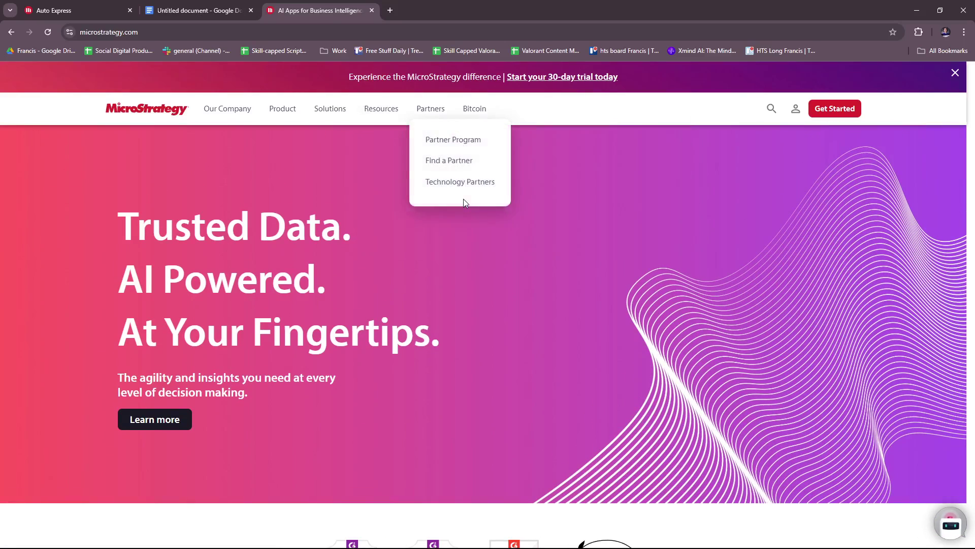
pyautogui.click(372, 10)
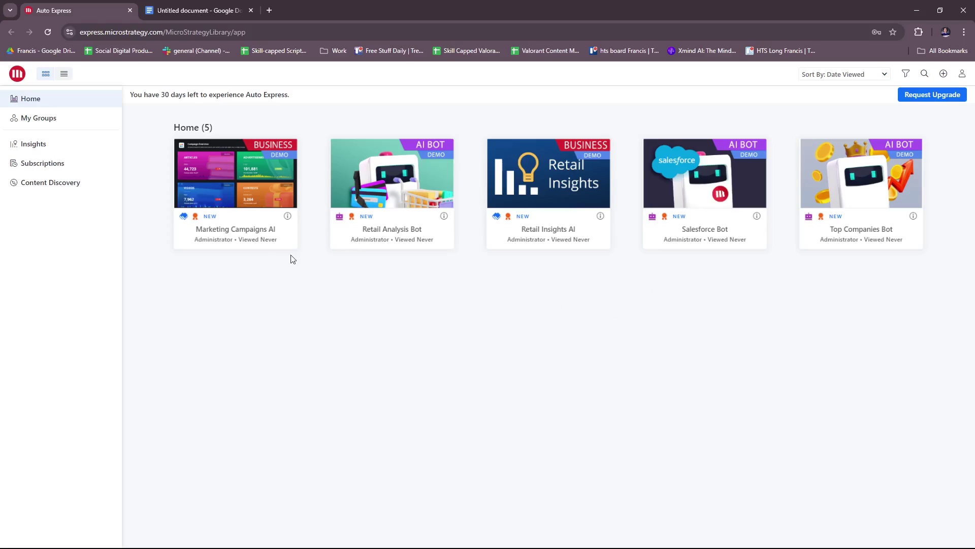
# Browse the My Groups, Insights, Subscriptions and Content Discovery pages
pyautogui.click(68, 121)
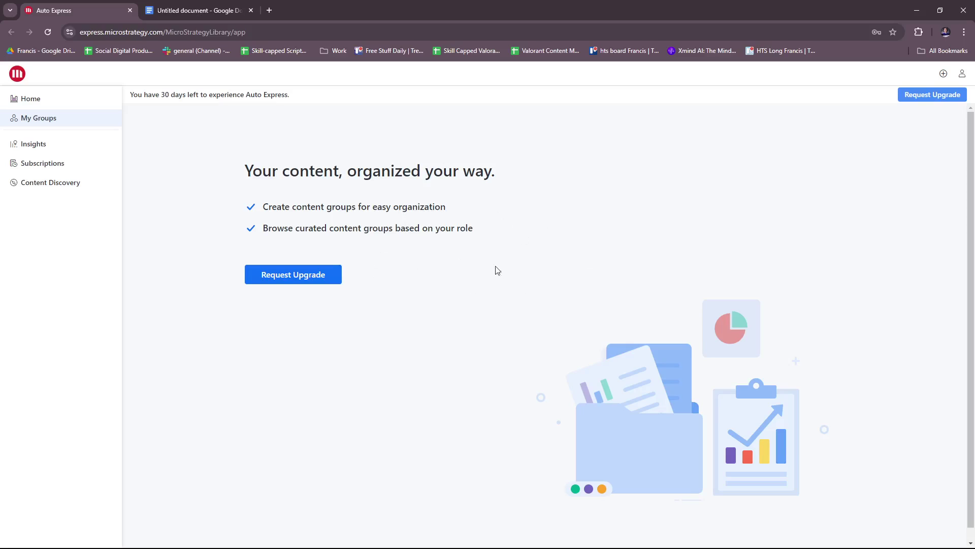
pyautogui.scroll(-1, 602, 288)
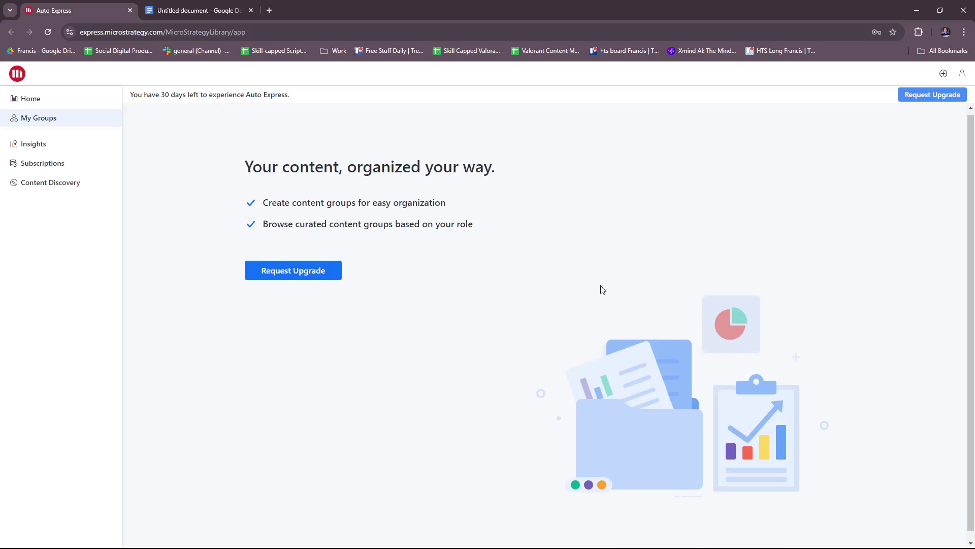
pyautogui.scroll(-1, 602, 289)
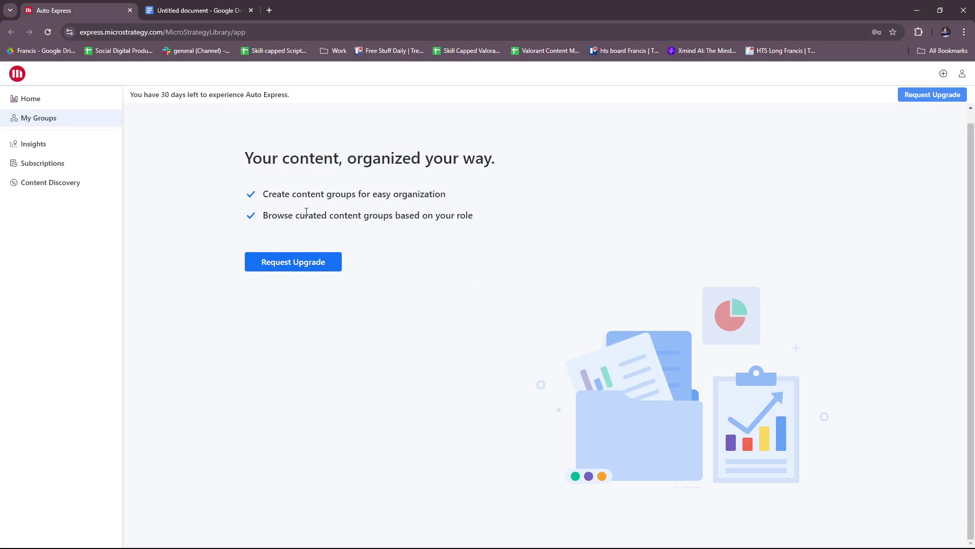
pyautogui.click(104, 144)
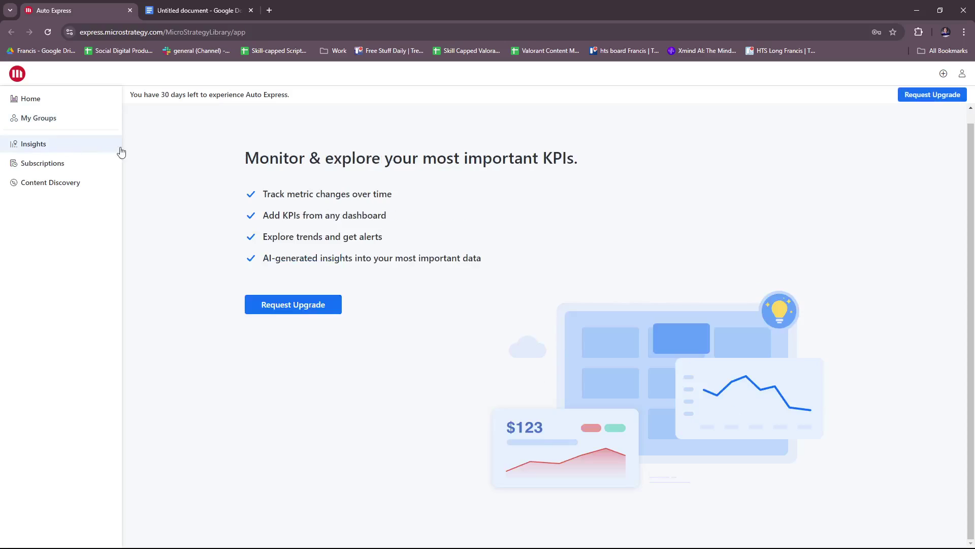
pyautogui.click(64, 168)
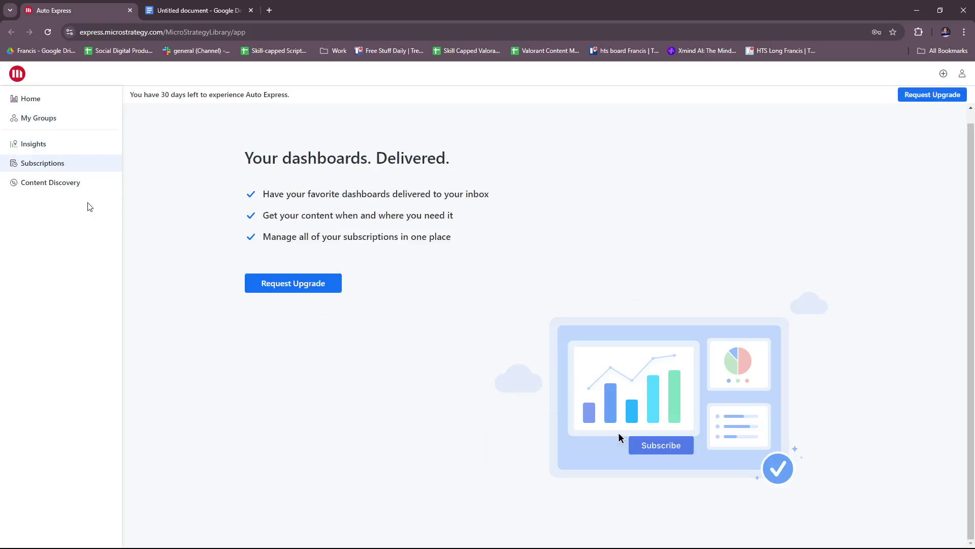
pyautogui.click(74, 186)
# From Home, open the Marketing Campaigns AI dashboard and dismiss the table of contents tour
pyautogui.click(50, 97)
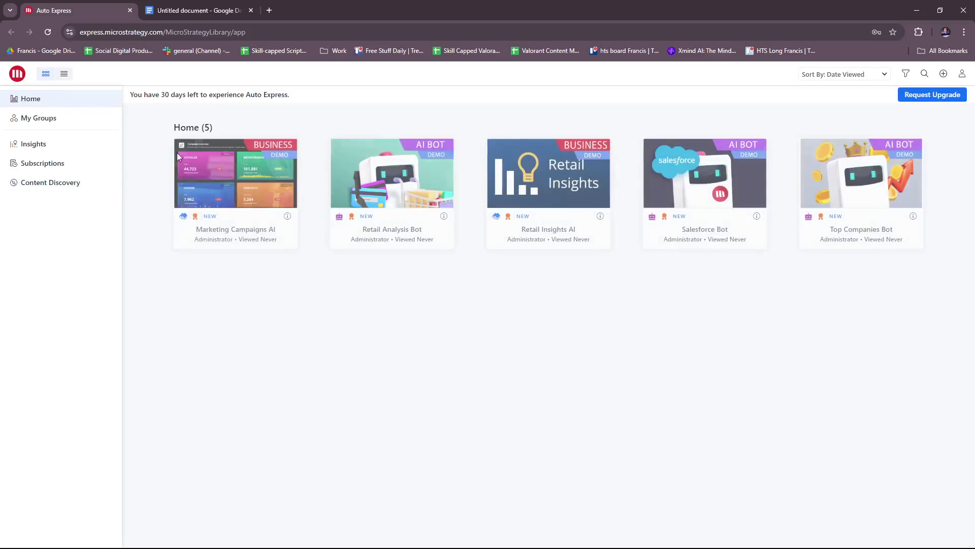
pyautogui.click(253, 186)
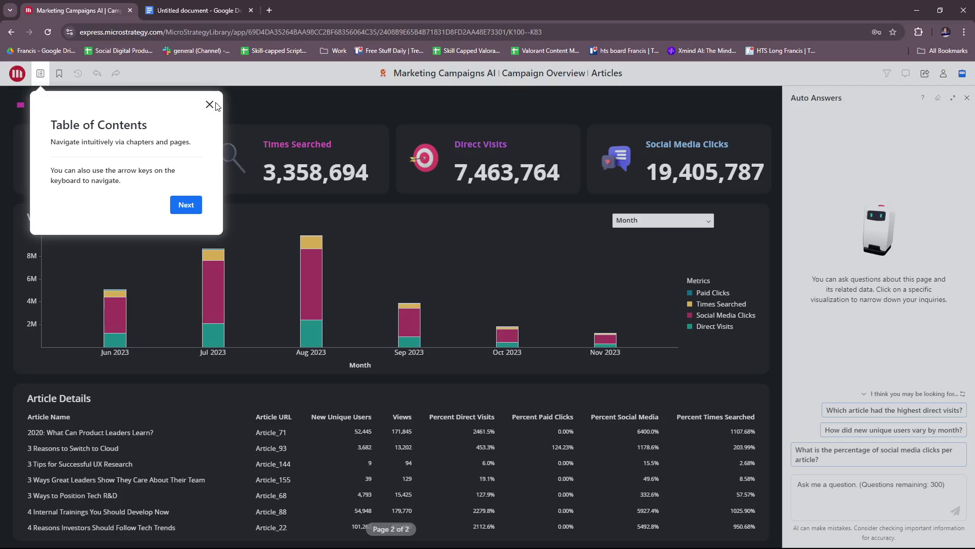
pyautogui.click(211, 105)
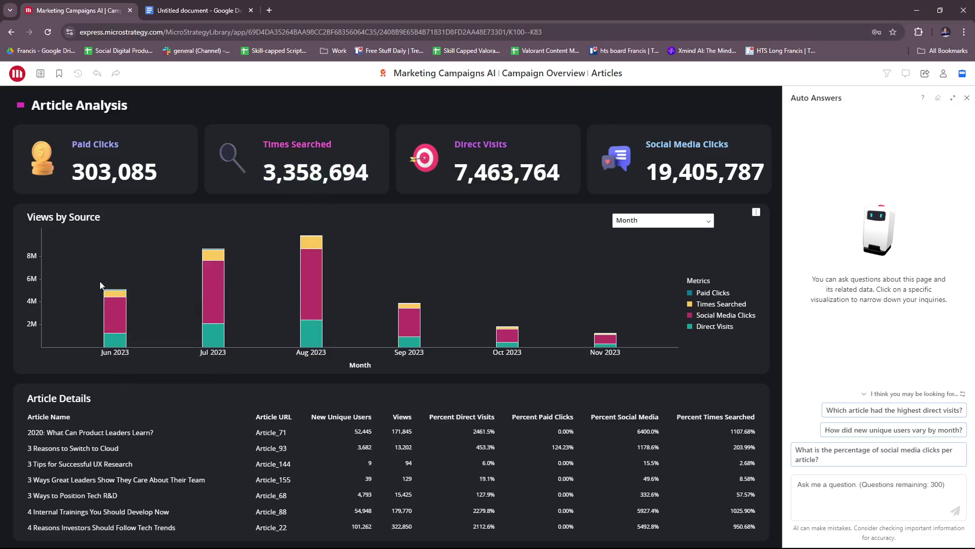
pyautogui.moveTo(120, 331)
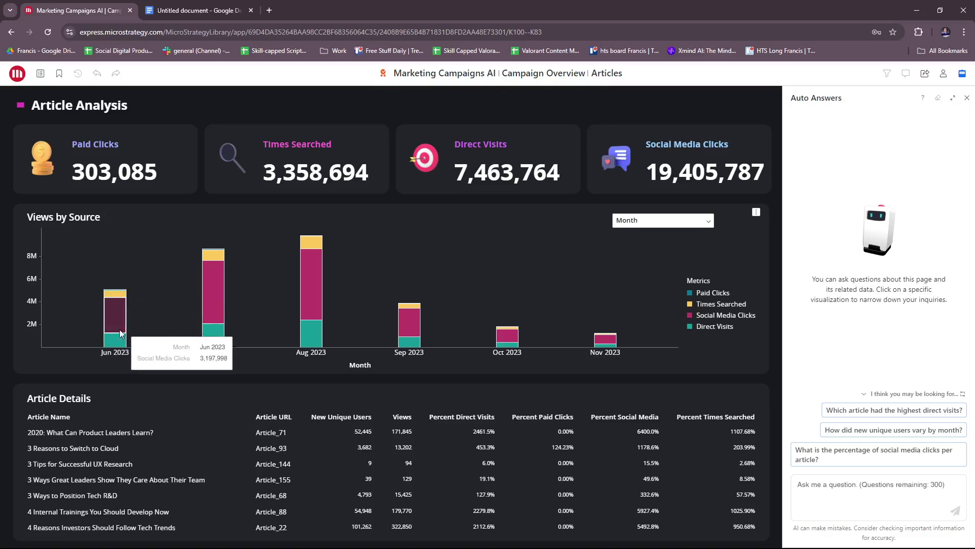
pyautogui.moveTo(217, 256)
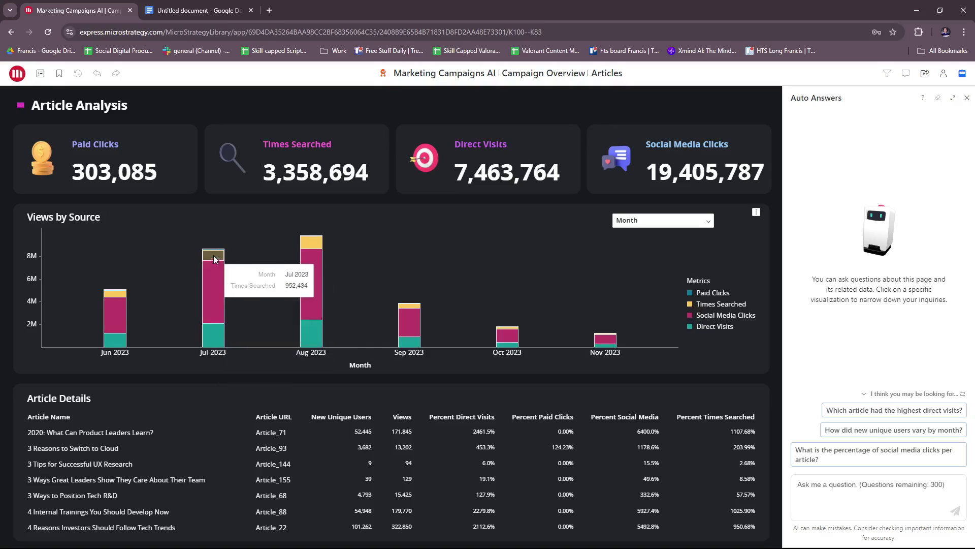
pyautogui.moveTo(122, 297)
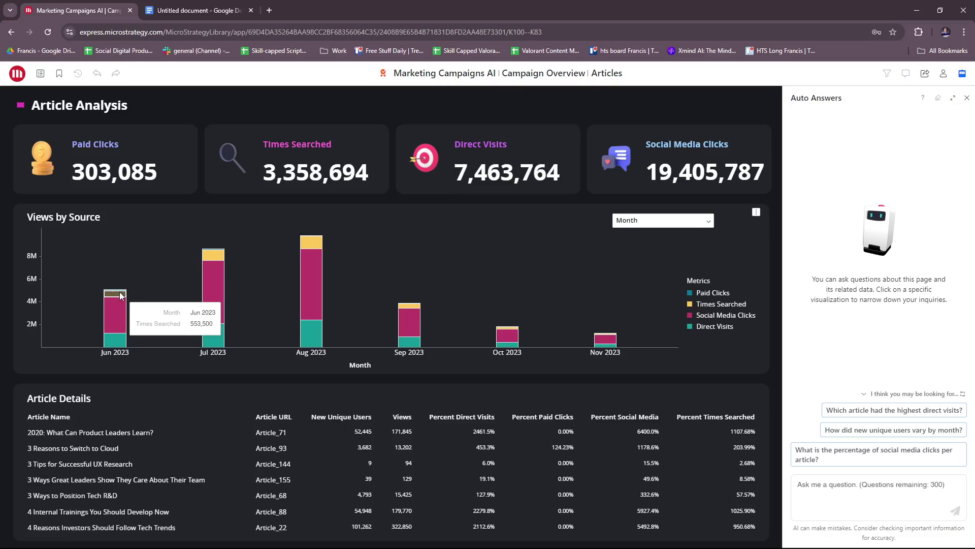
pyautogui.moveTo(221, 298)
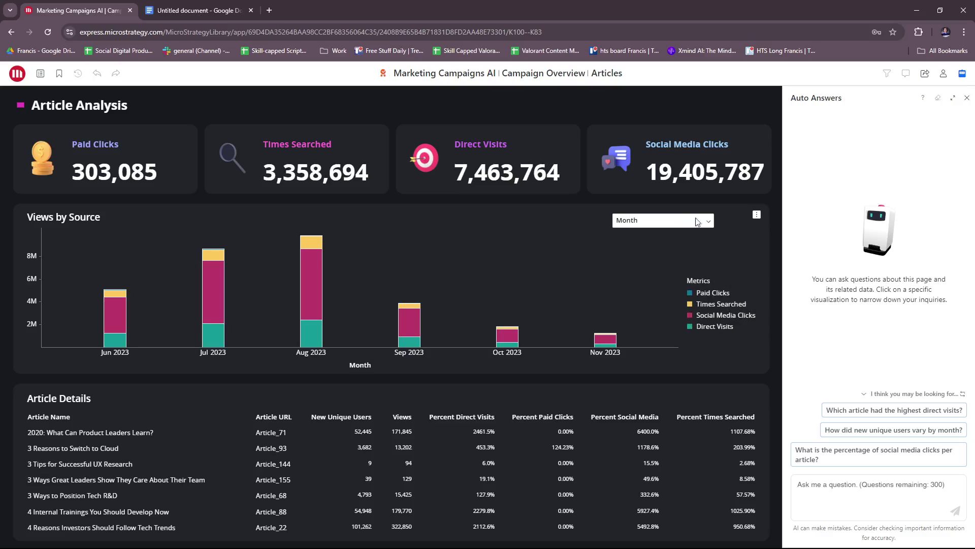
pyautogui.click(708, 221)
pyautogui.click(645, 239)
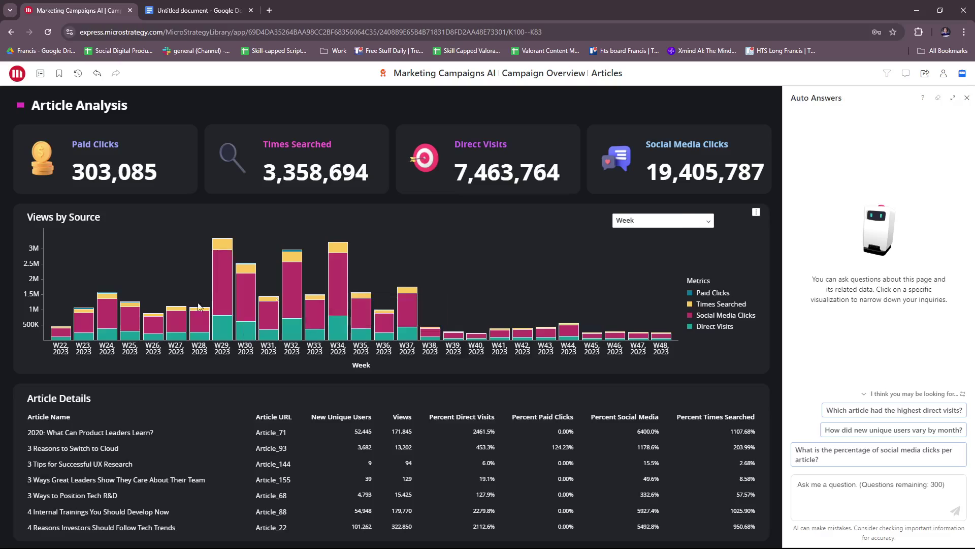
pyautogui.click(703, 219)
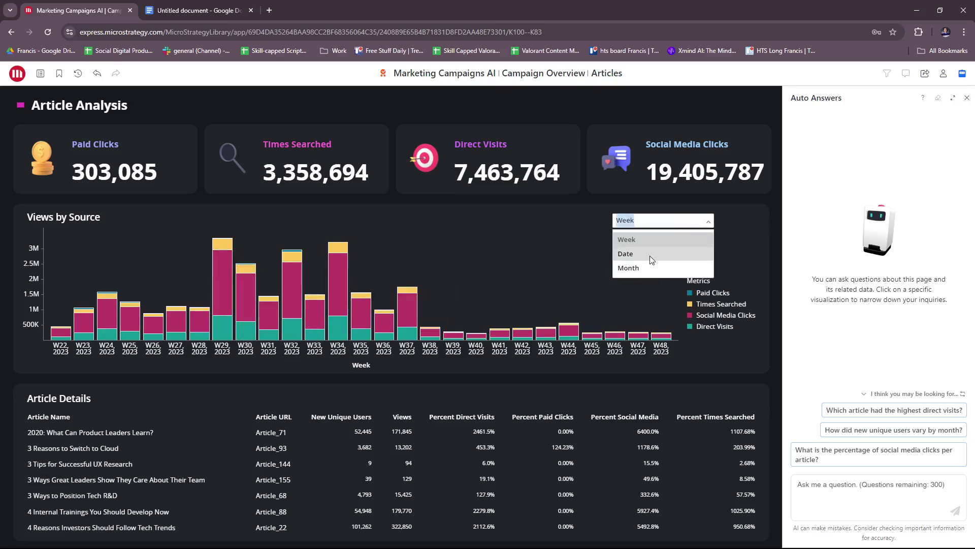
pyautogui.click(648, 254)
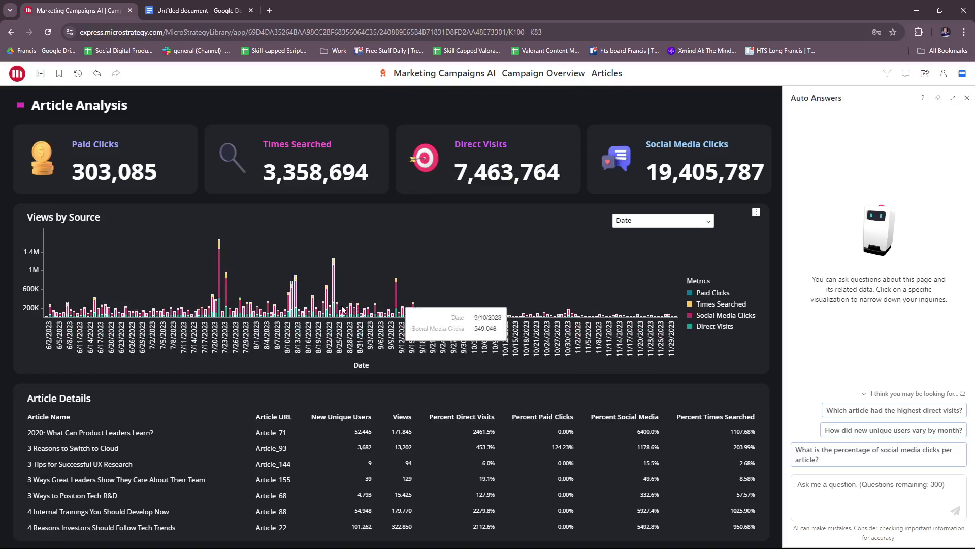
pyautogui.click(673, 221)
pyautogui.click(644, 267)
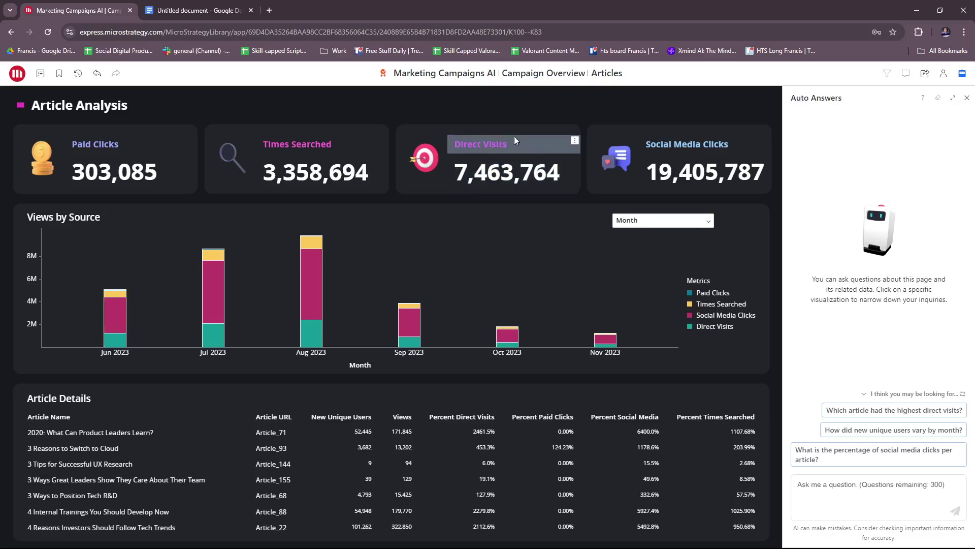
pyautogui.click(575, 142)
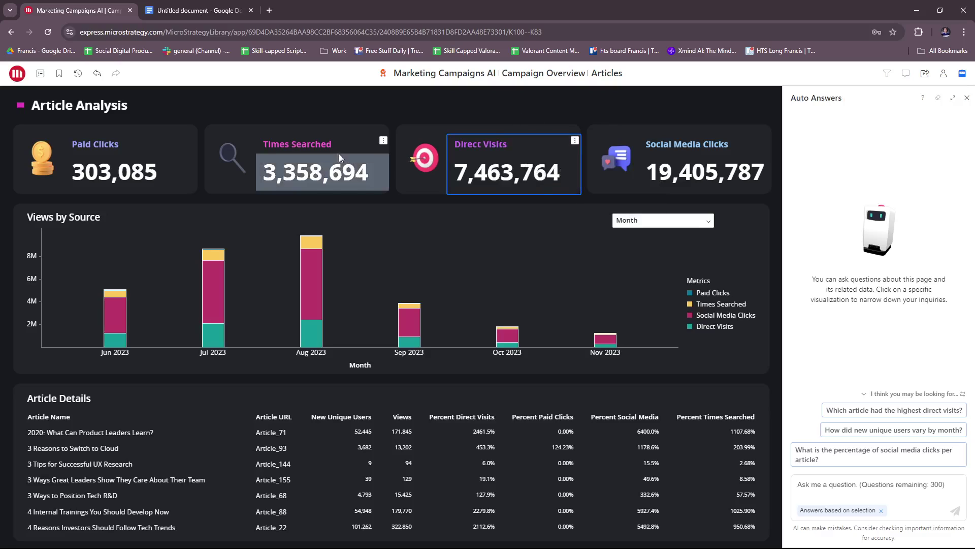
pyautogui.click(383, 140)
pyautogui.click(192, 140)
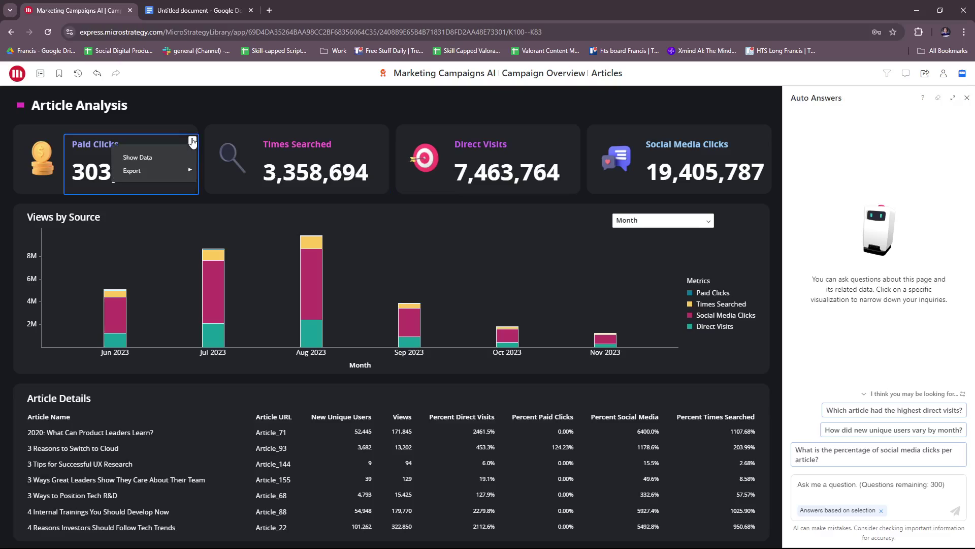
pyautogui.click(766, 140)
pyautogui.moveTo(731, 173)
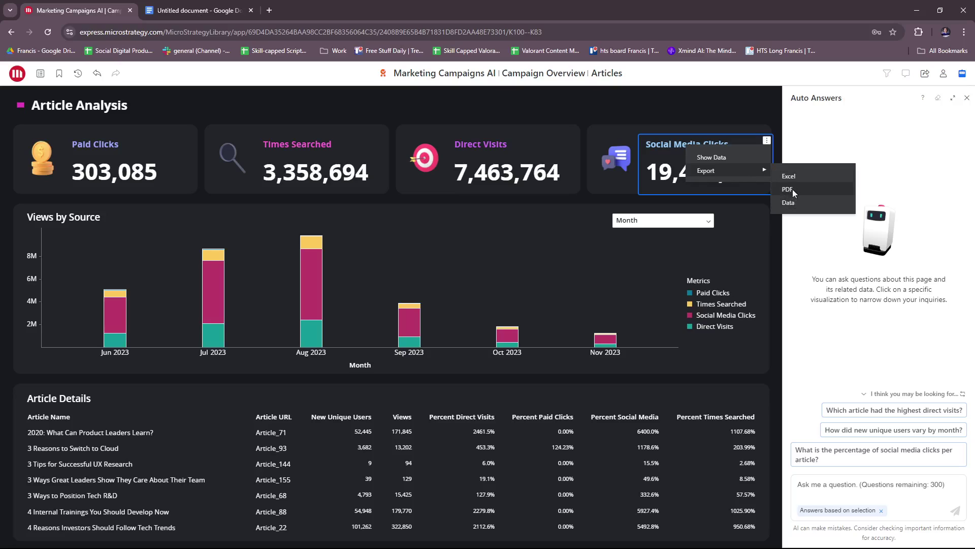
pyautogui.click(707, 102)
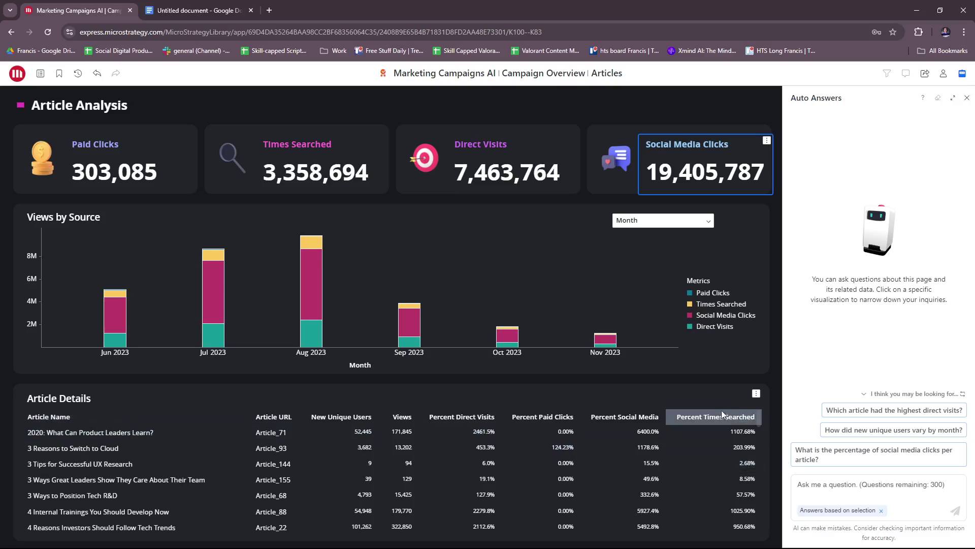
pyautogui.click(756, 394)
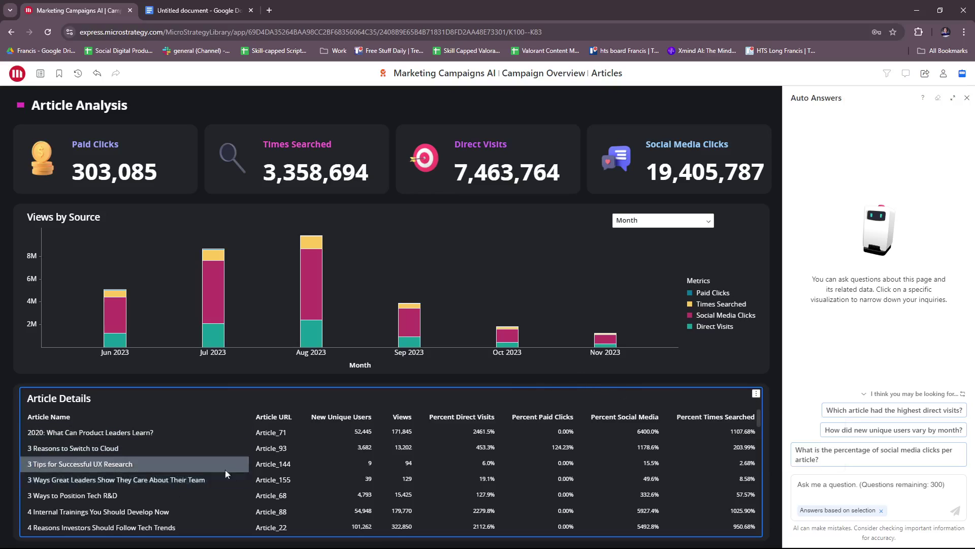
pyautogui.scroll(-8, 224, 469)
pyautogui.scroll(5, 173, 473)
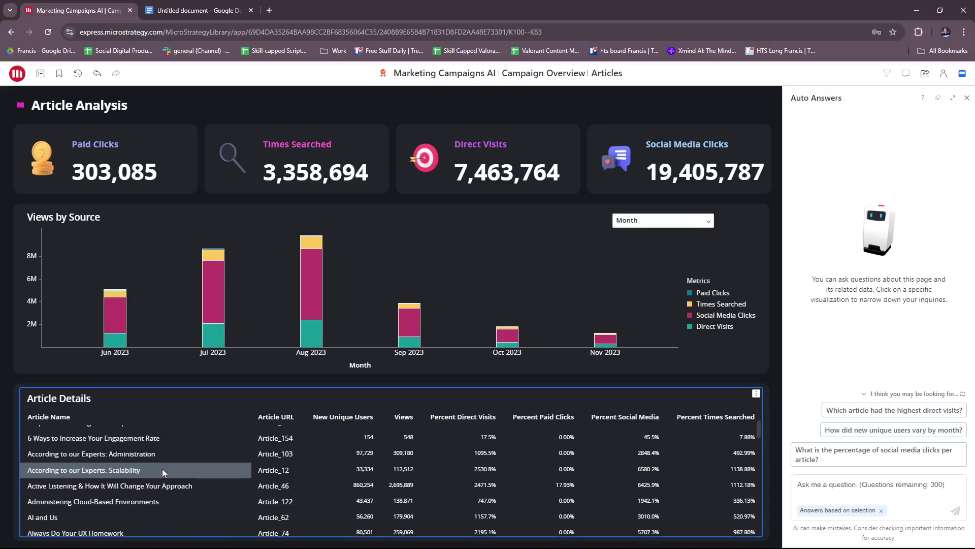
pyautogui.scroll(-3, 163, 461)
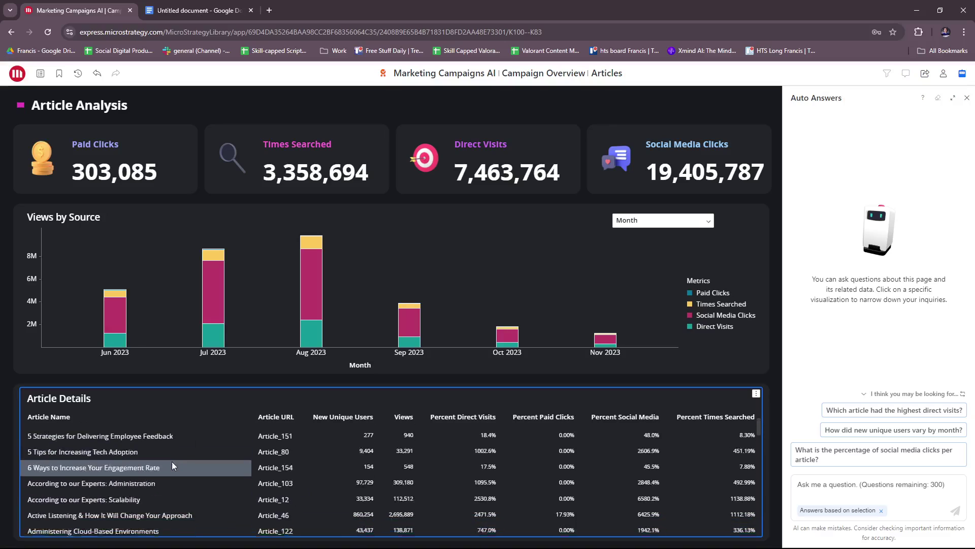
pyautogui.scroll(6, 91, 449)
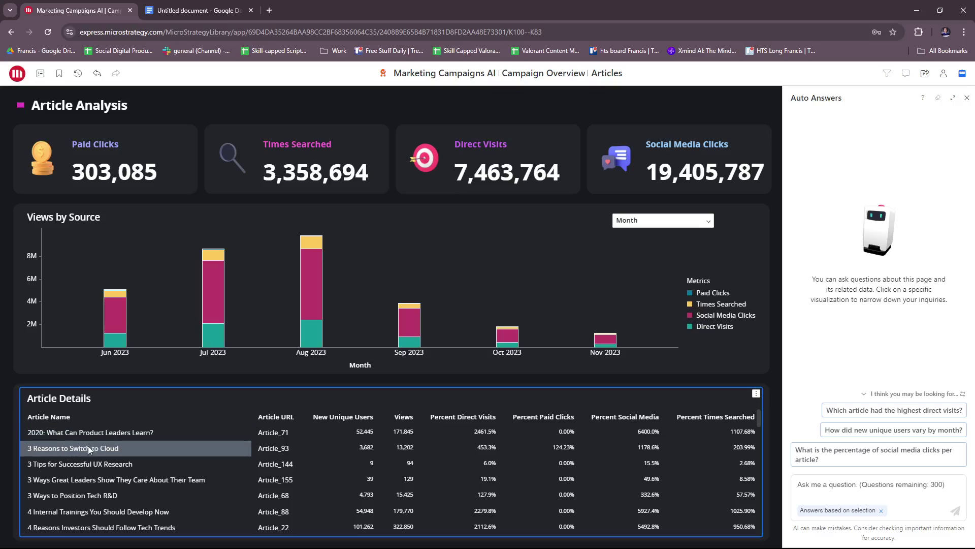
pyautogui.scroll(-1, 91, 447)
pyautogui.scroll(-3, 111, 447)
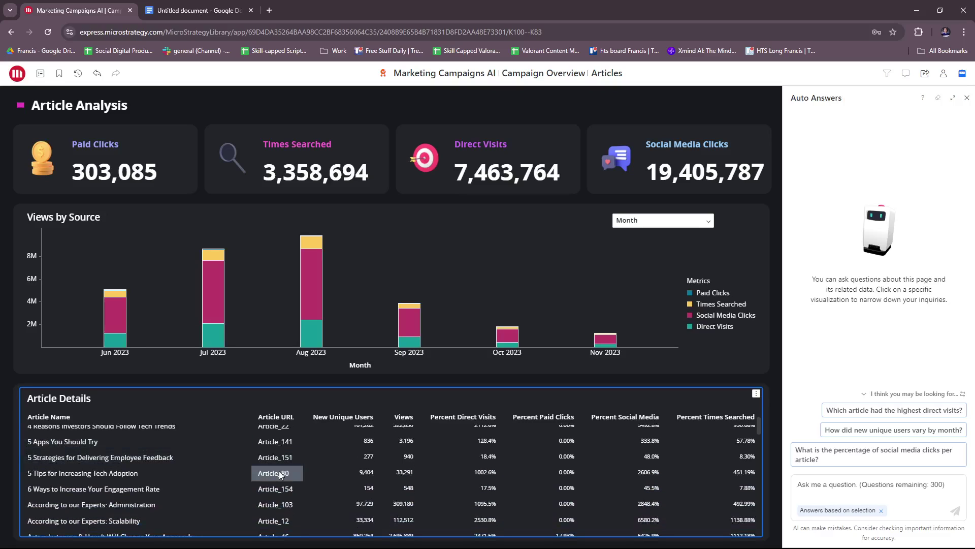
pyautogui.scroll(1, 339, 475)
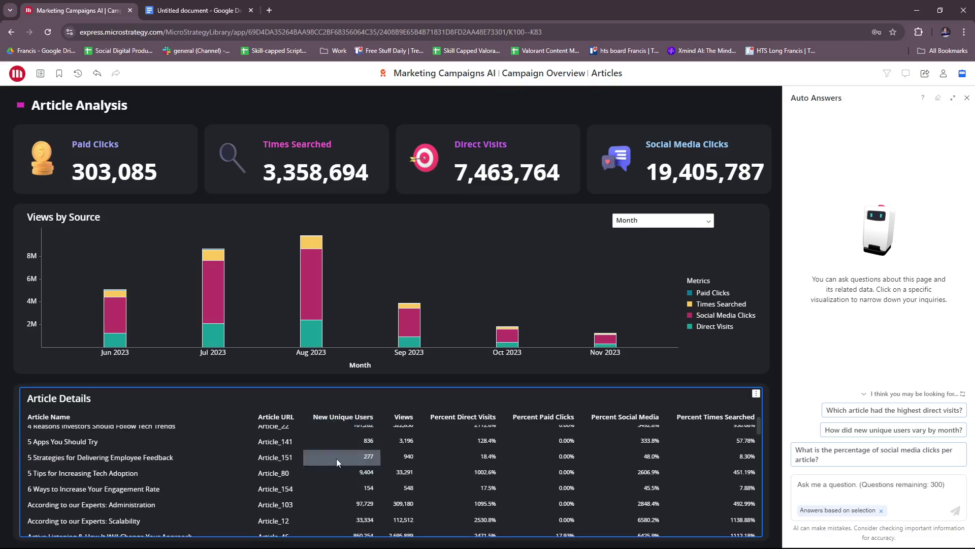
pyautogui.scroll(-2, 401, 457)
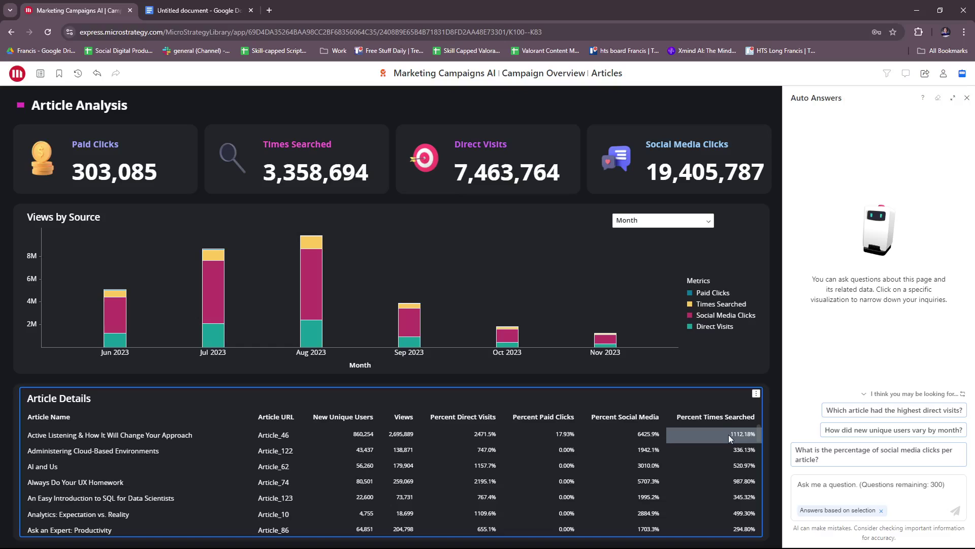
pyautogui.scroll(-2, 729, 434)
pyautogui.scroll(-5, 173, 502)
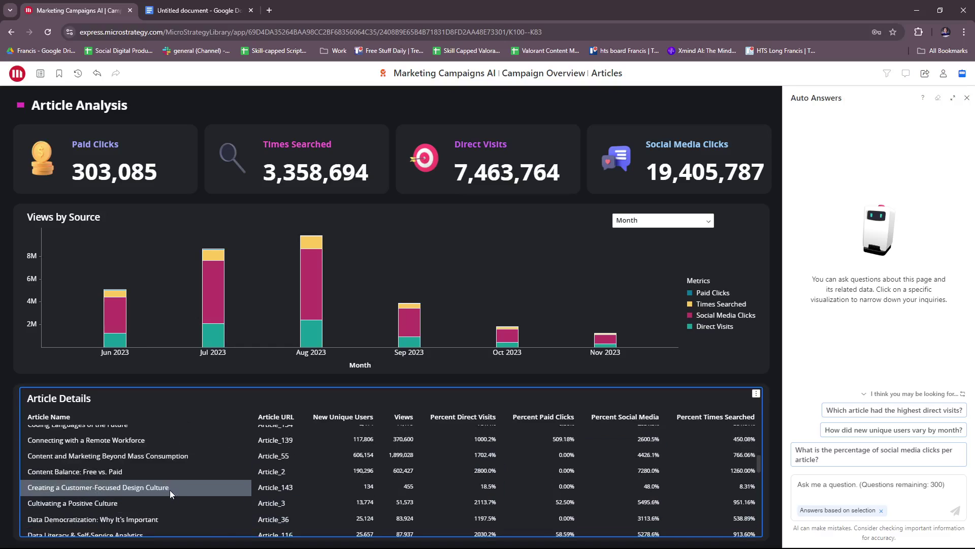
pyautogui.scroll(-15, 170, 490)
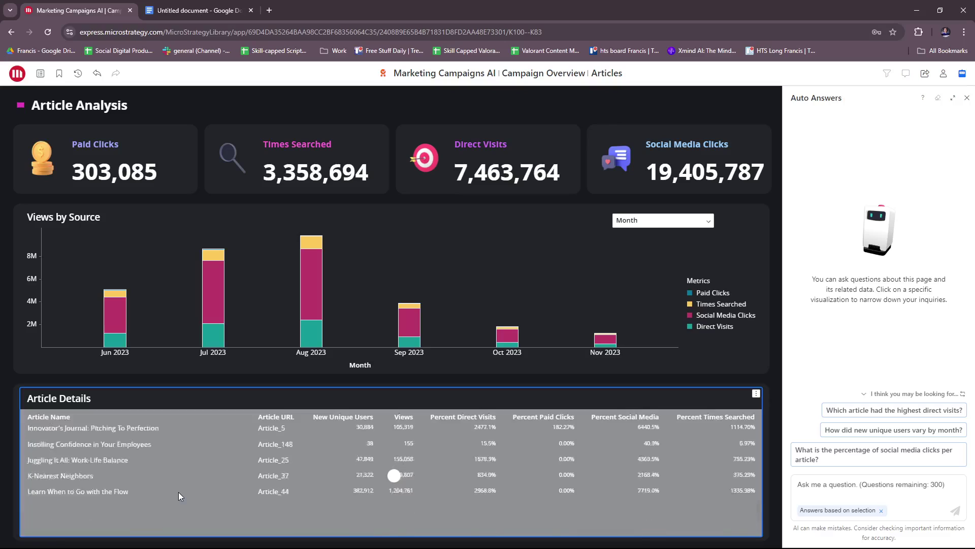
pyautogui.scroll(-10, 170, 492)
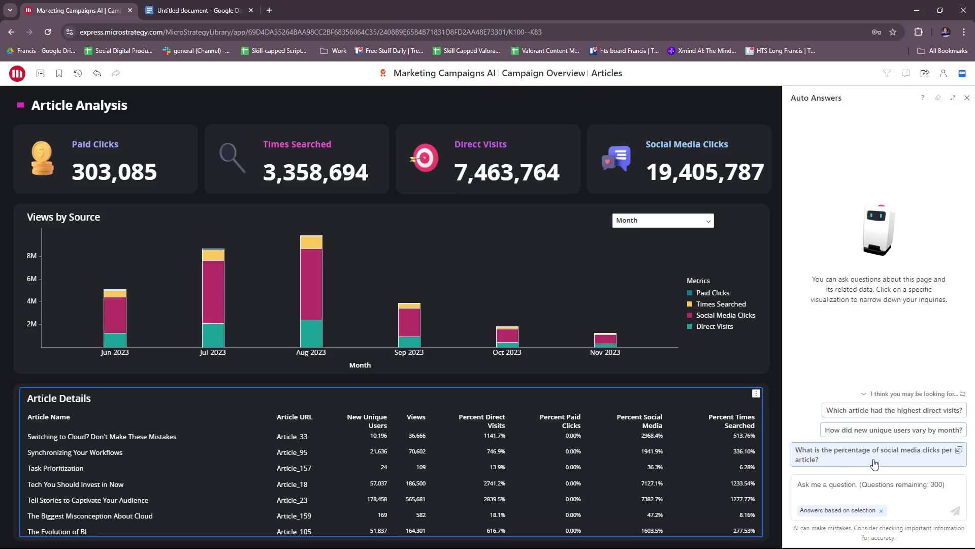
# Ask Auto Answers for social media click percentage per article and expand the full answer
pyautogui.click(892, 460)
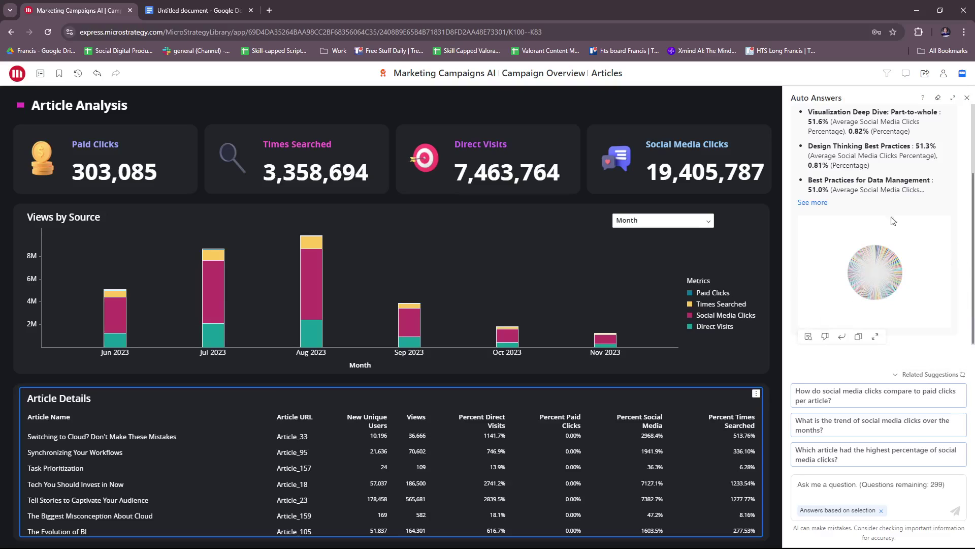
pyautogui.moveTo(885, 296)
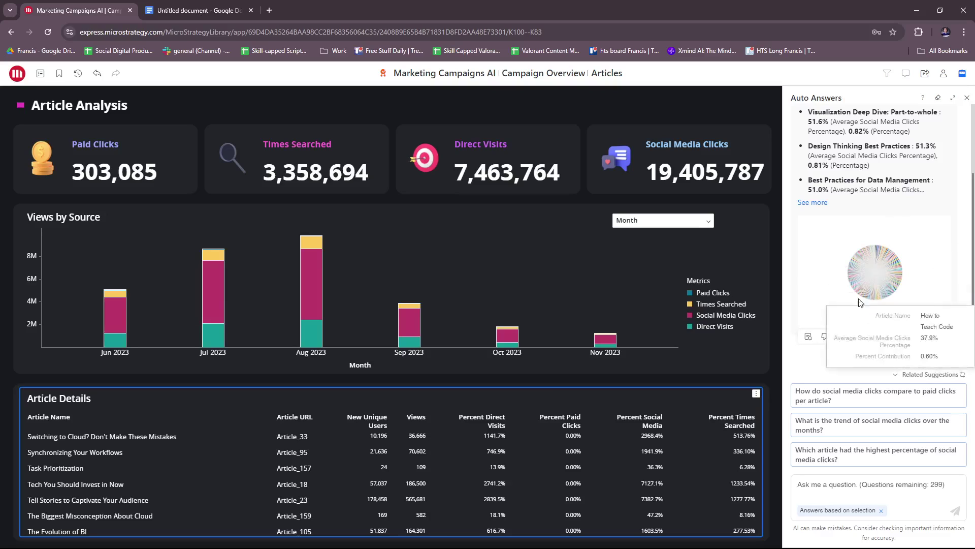
pyautogui.scroll(2, 874, 249)
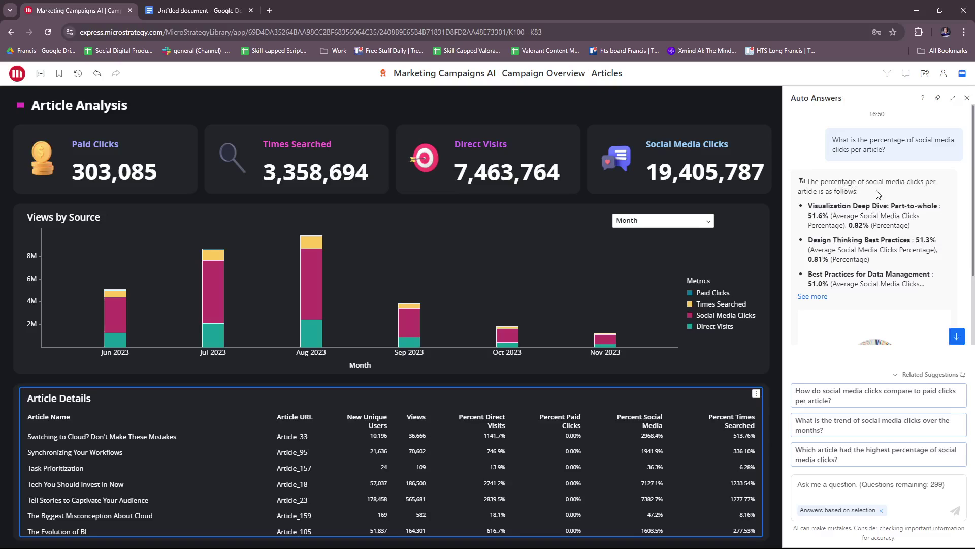
pyautogui.scroll(-1, 845, 189)
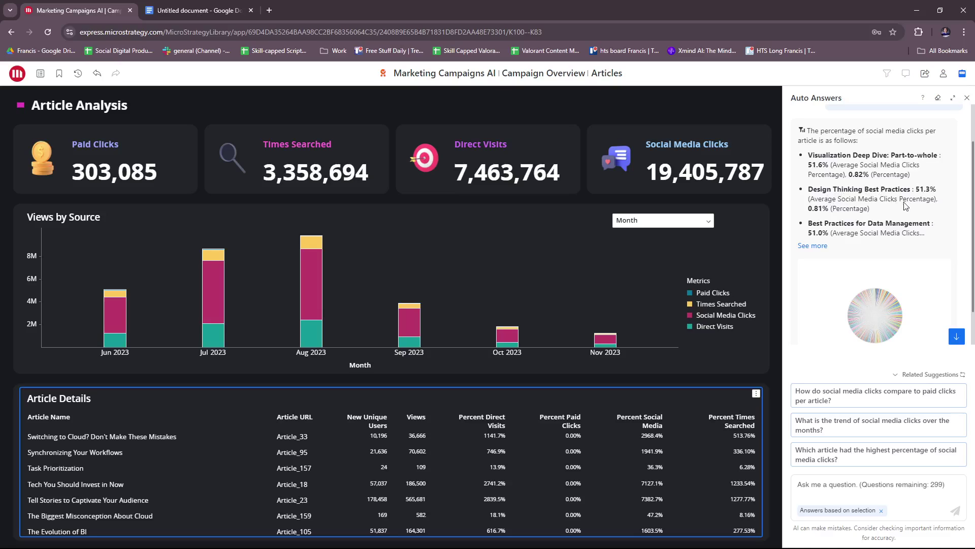
pyautogui.scroll(-1, 920, 214)
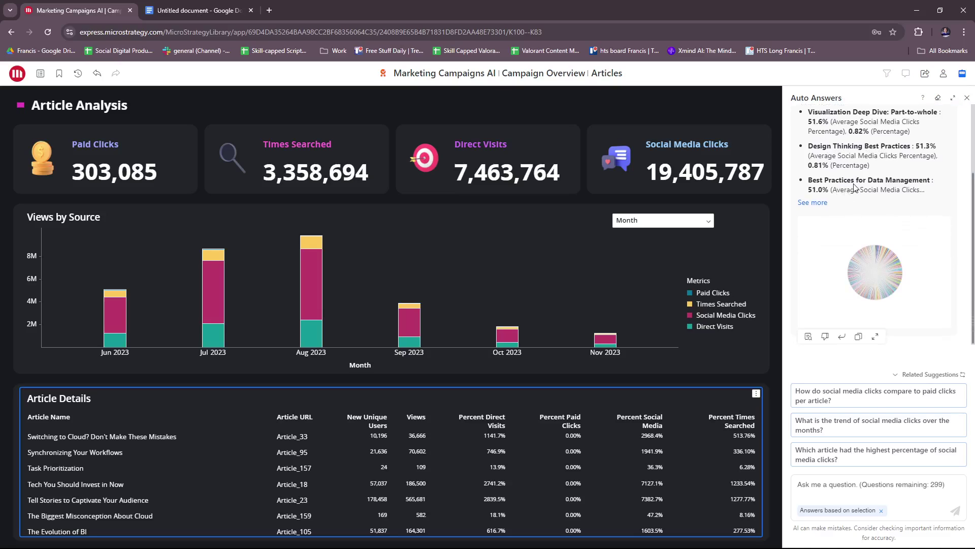
pyautogui.click(817, 203)
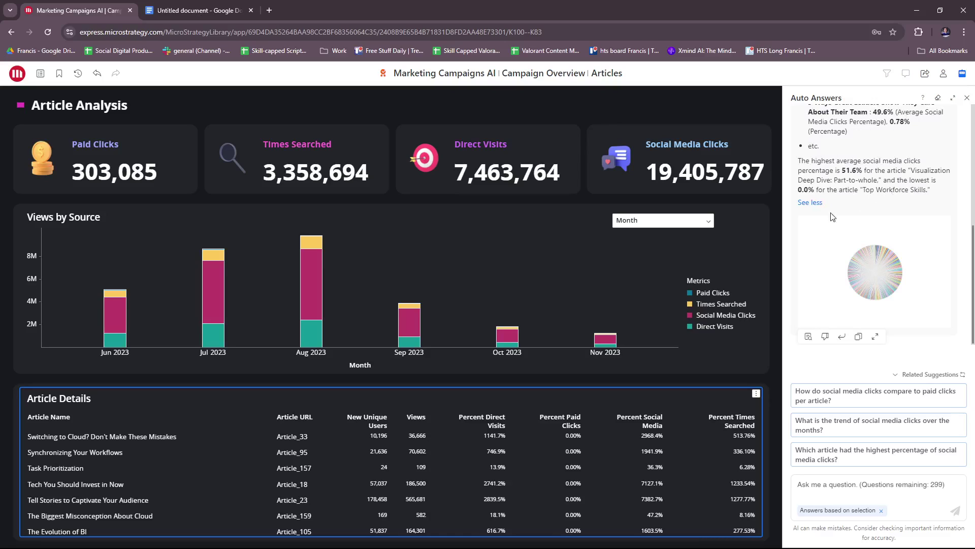
pyautogui.scroll(5, 859, 220)
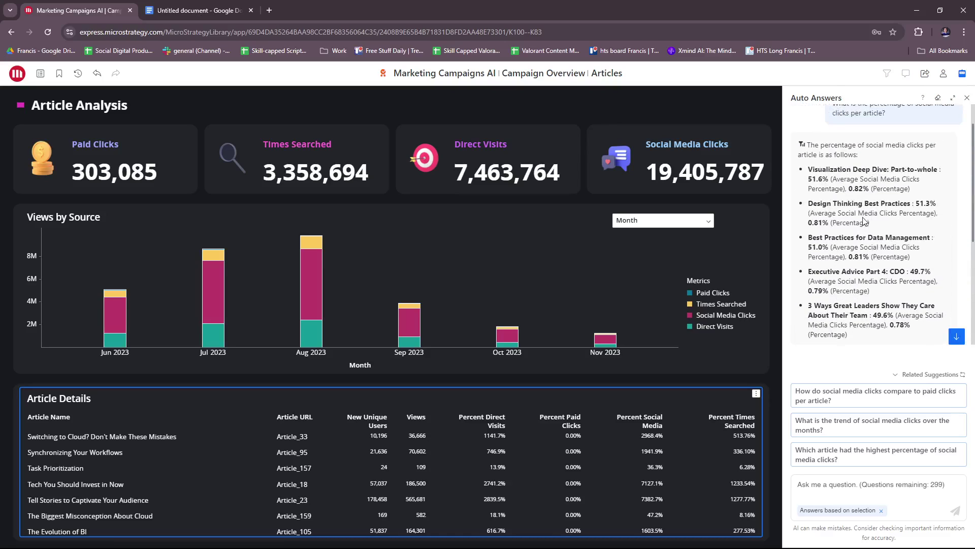
pyautogui.scroll(-5, 882, 250)
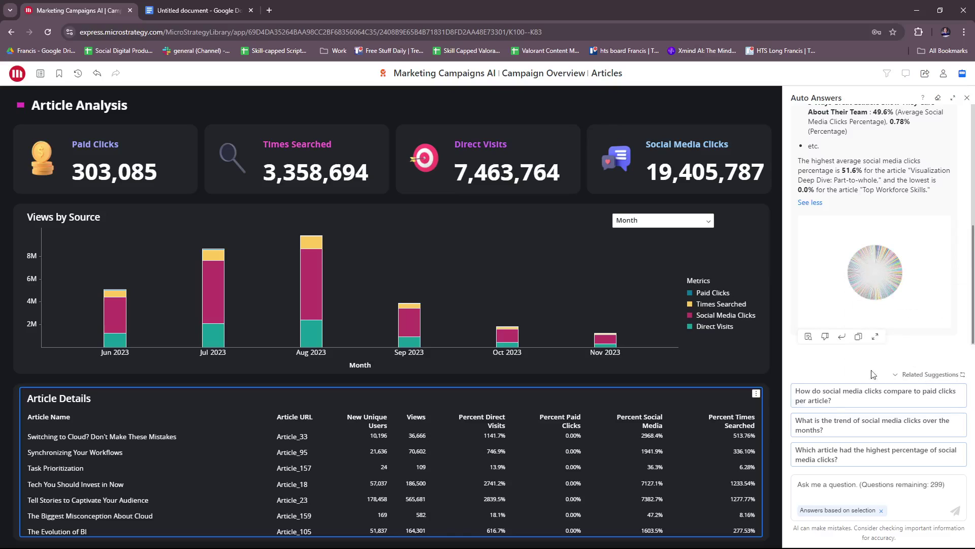
pyautogui.moveTo(861, 280)
# Return to the library Home page via the MicroStrategy logo
pyautogui.click(23, 78)
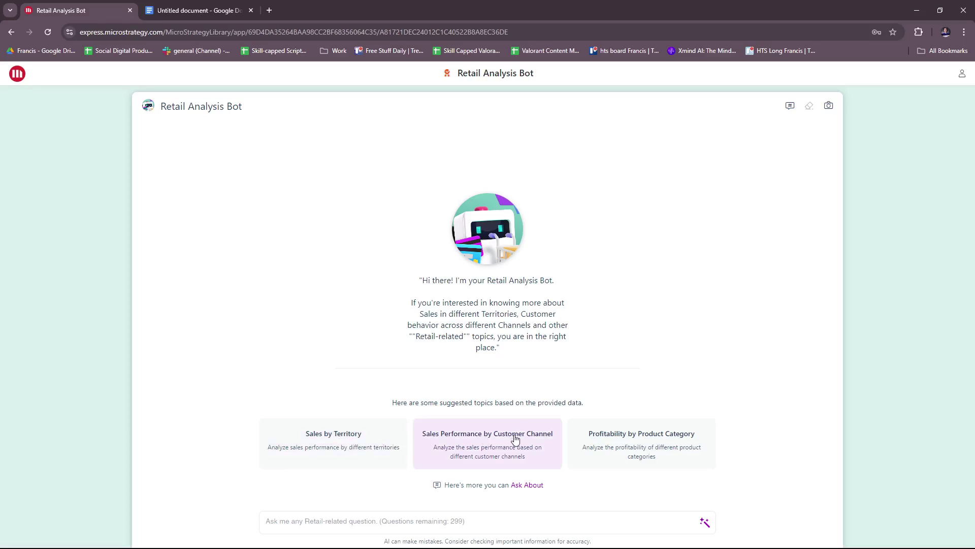
# Pick the Sales by Territory topic and review the lowest-sales country and monthly sales trend answers
pyautogui.click(349, 455)
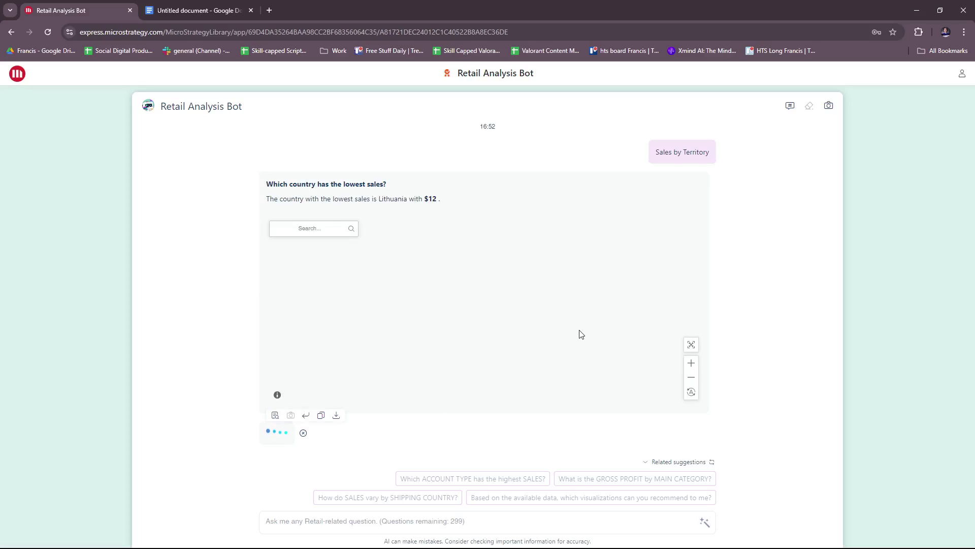
pyautogui.scroll(3, 485, 330)
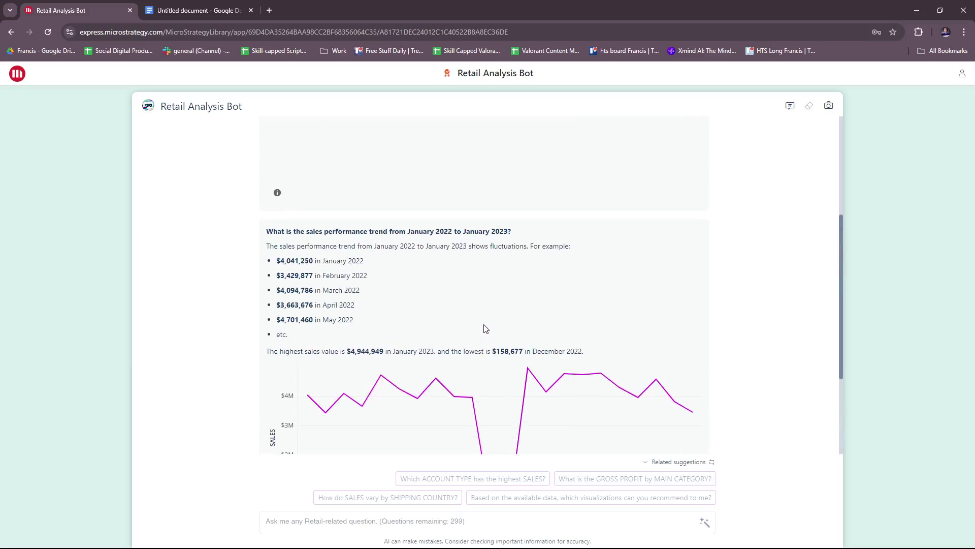
pyautogui.scroll(4, 483, 329)
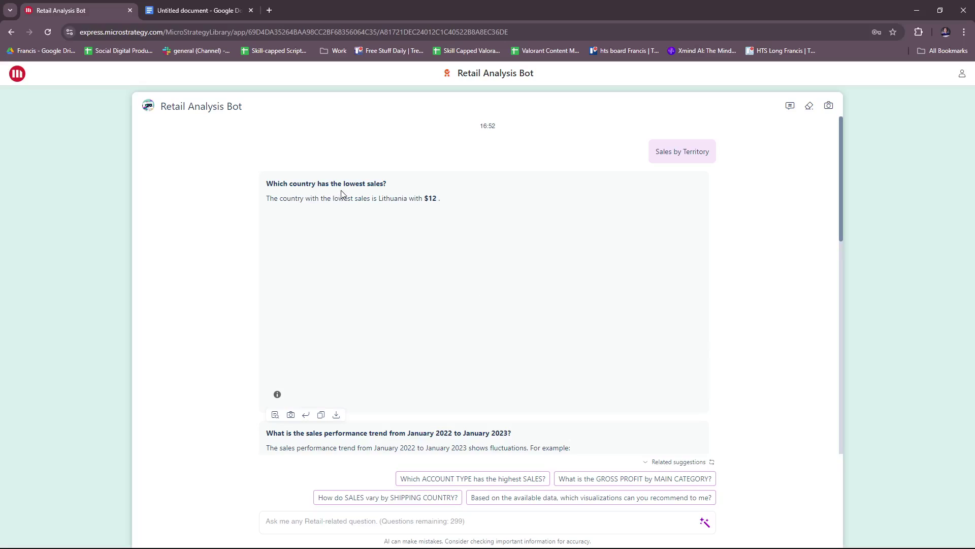
pyautogui.scroll(-1, 379, 206)
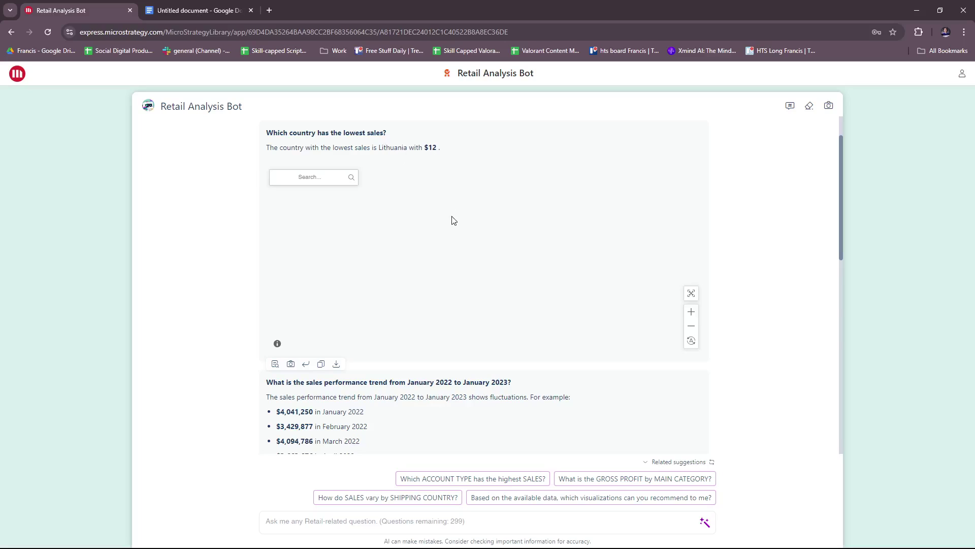
pyautogui.scroll(-3, 358, 294)
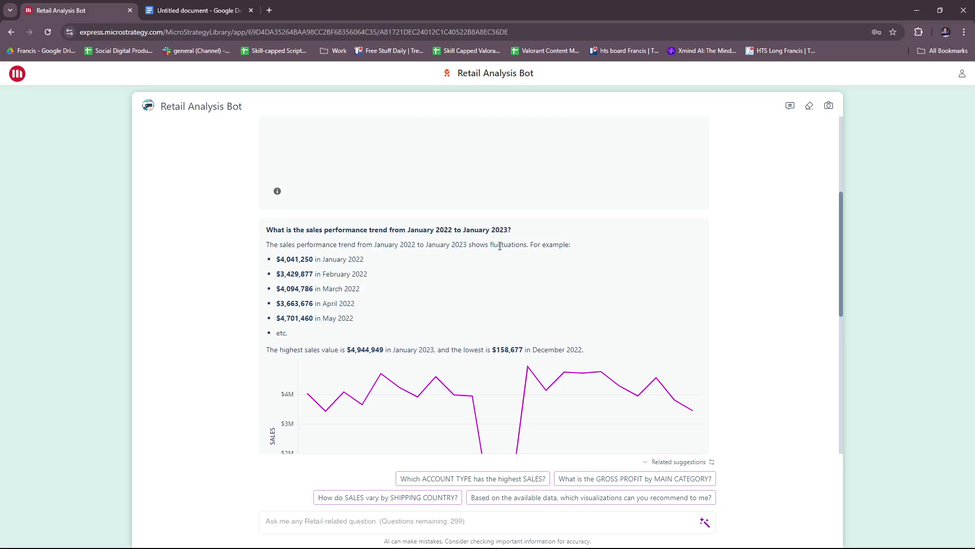
pyautogui.scroll(-1, 409, 261)
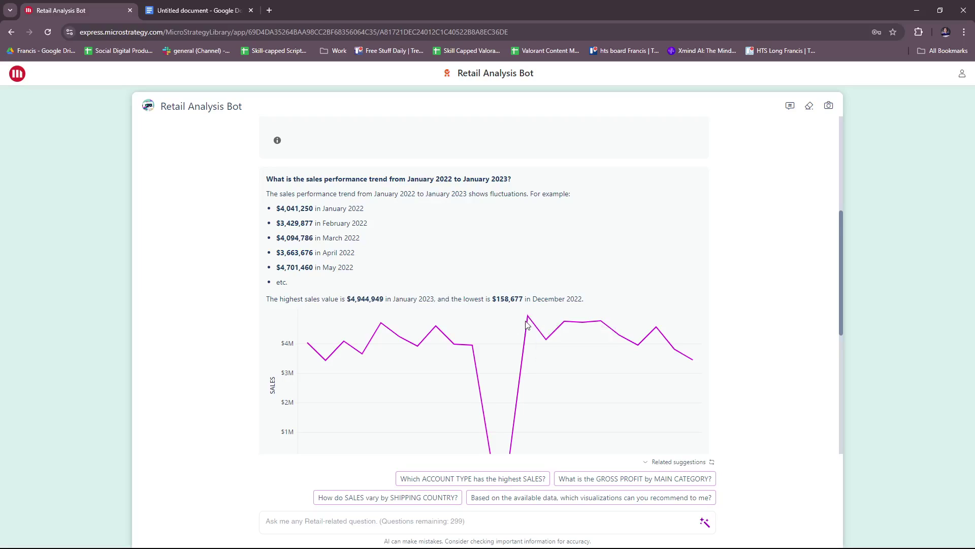
pyautogui.scroll(-1, 528, 325)
pyautogui.scroll(-3, 584, 294)
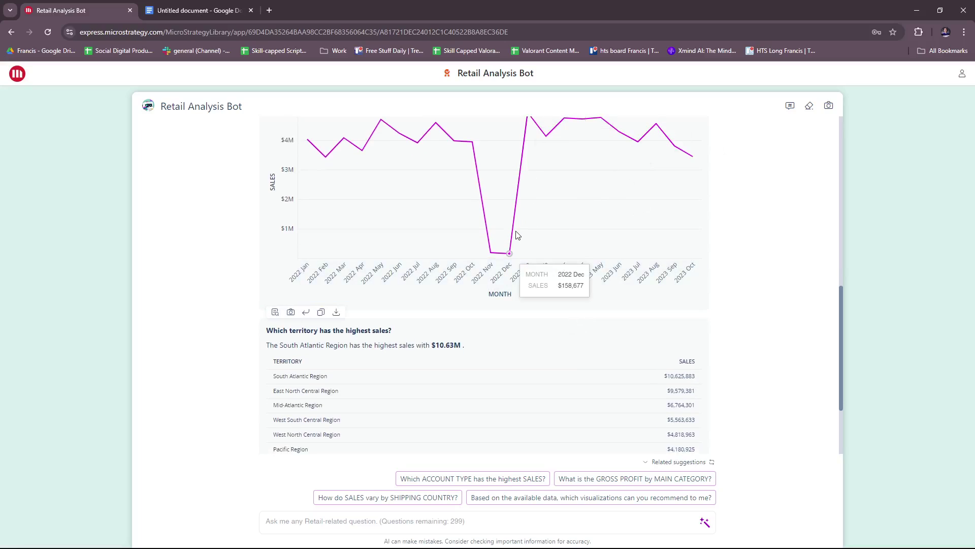
pyautogui.scroll(-1, 528, 254)
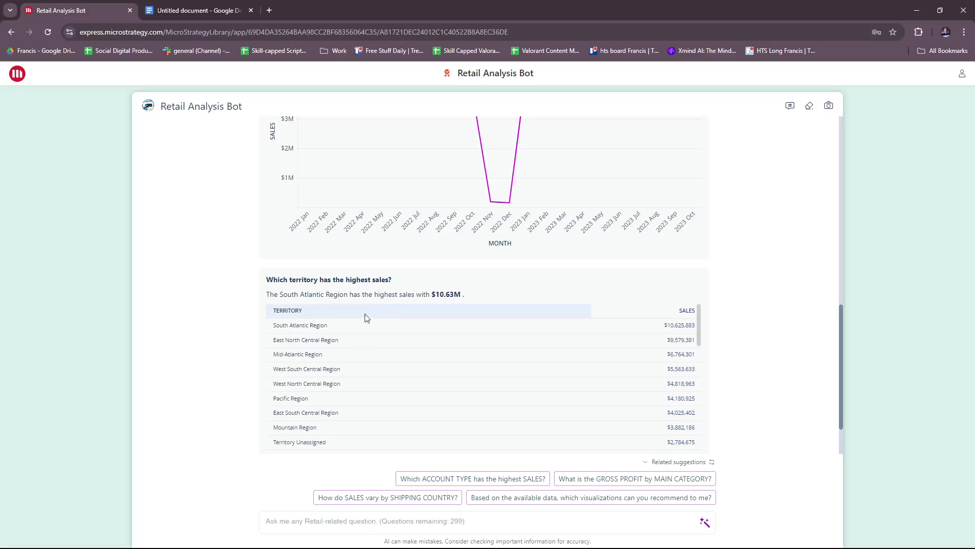
pyautogui.scroll(-1, 366, 319)
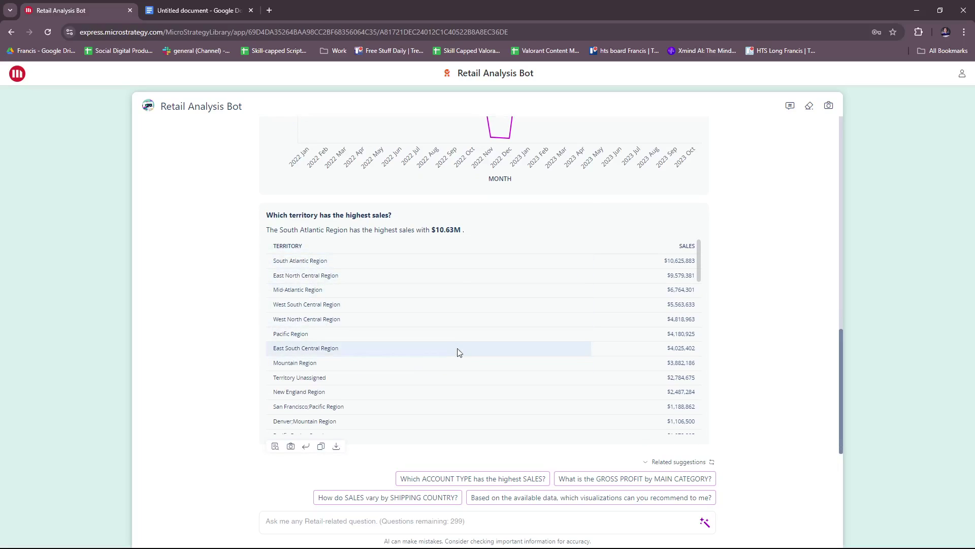
pyautogui.scroll(-10, 689, 299)
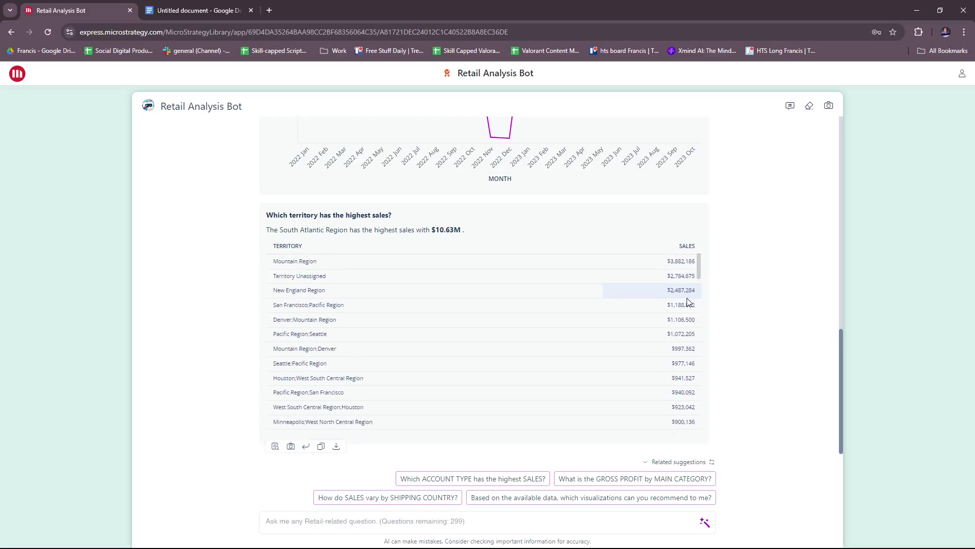
pyautogui.scroll(-1, 687, 331)
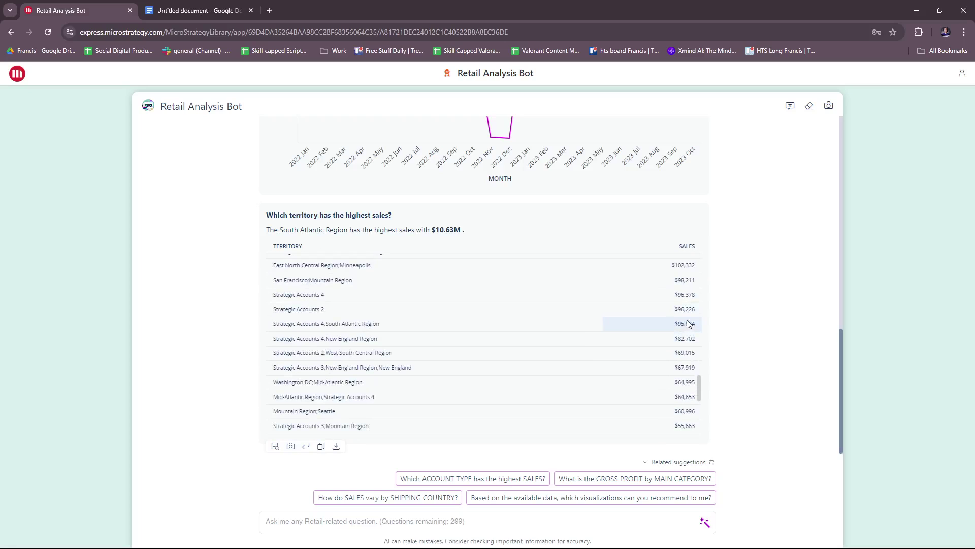
pyautogui.scroll(-6, 688, 325)
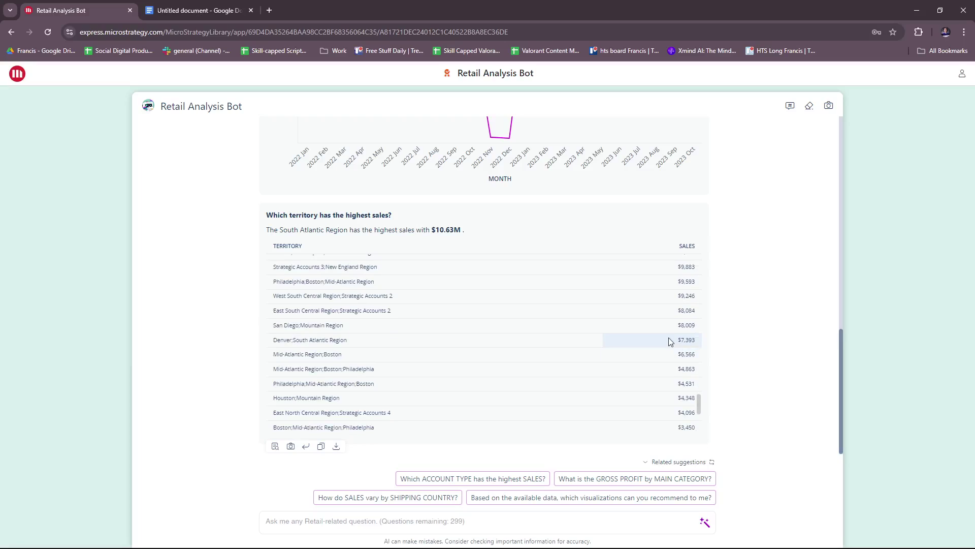
pyautogui.scroll(-5, 680, 311)
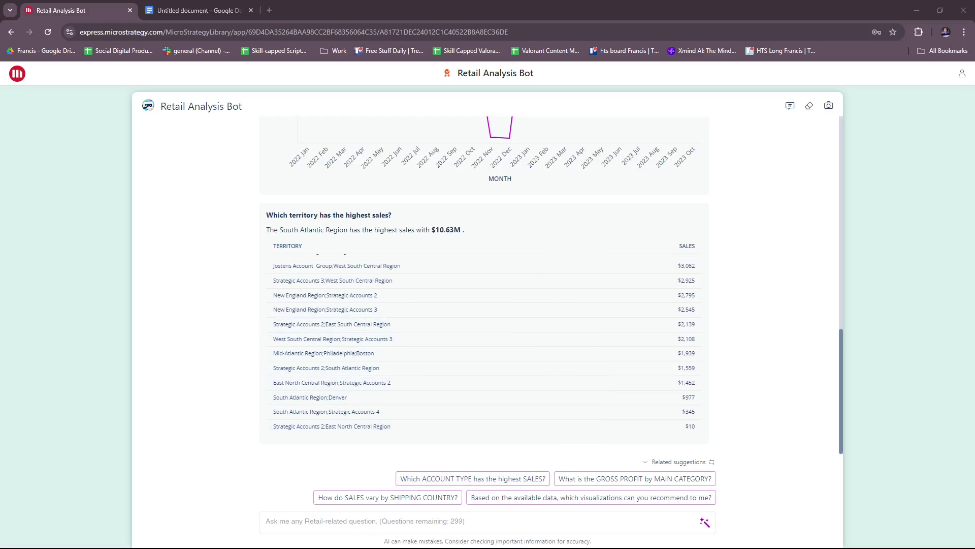
# Go back to the Home library via the MicroStrategy logo
pyautogui.click(15, 75)
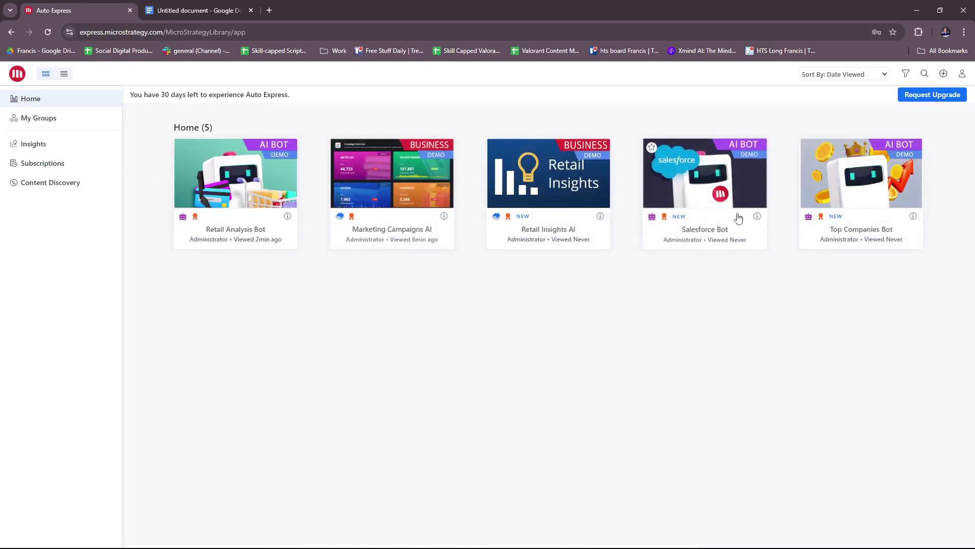